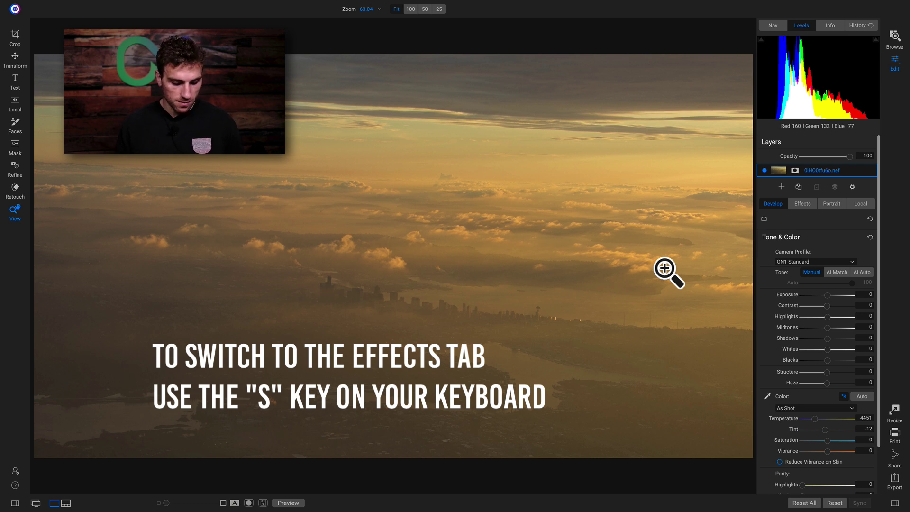
- Add a Color Balance filter to the sunset aerial photo and apply the style listed between Seafoam Shadows and Vivid Warm
{"action": "key", "text": "s"}
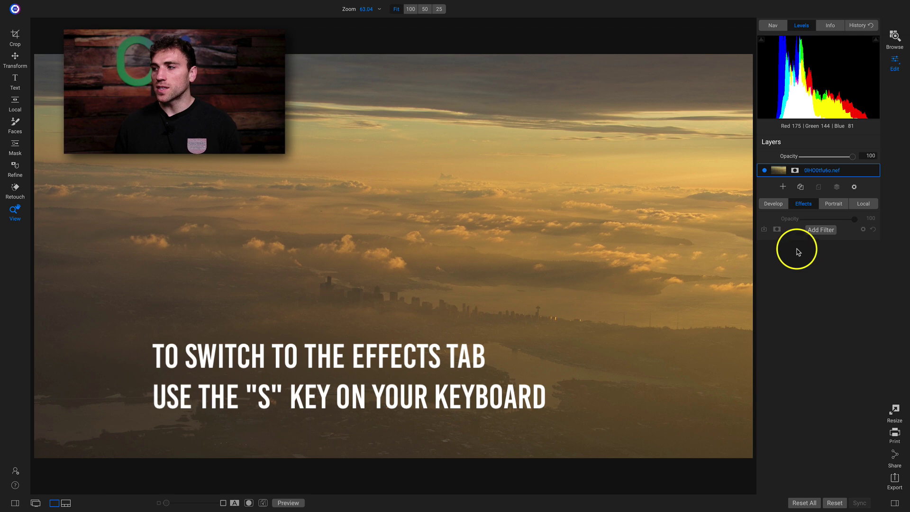
{"action": "left_click", "coordinate": [821, 230]}
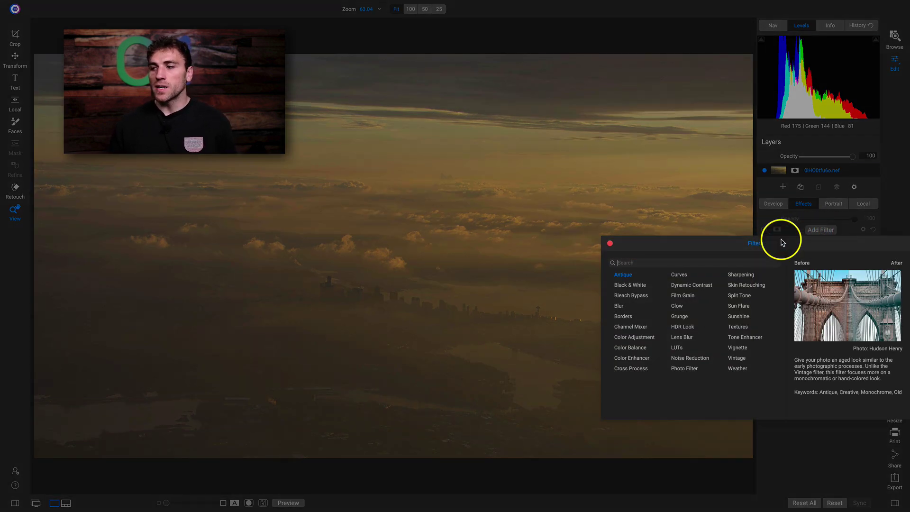
{"action": "left_click", "coordinate": [631, 348]}
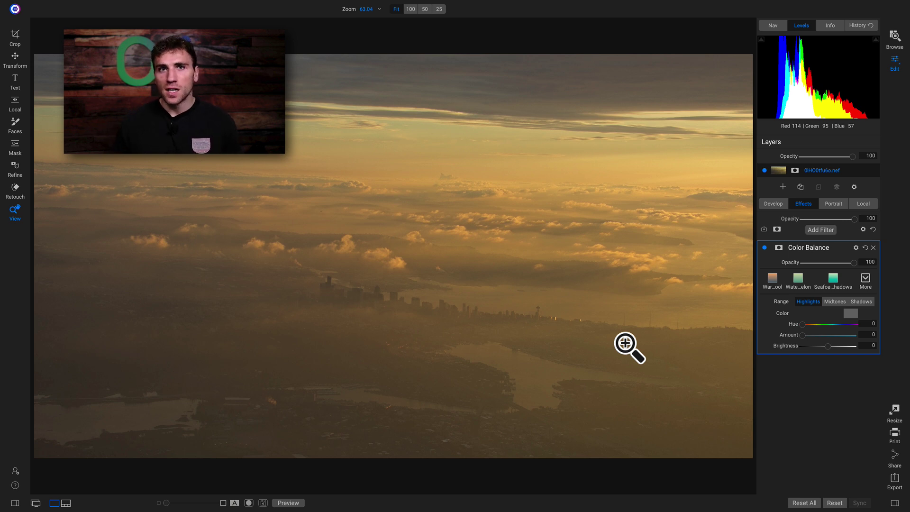
{"action": "left_click", "coordinate": [866, 281]}
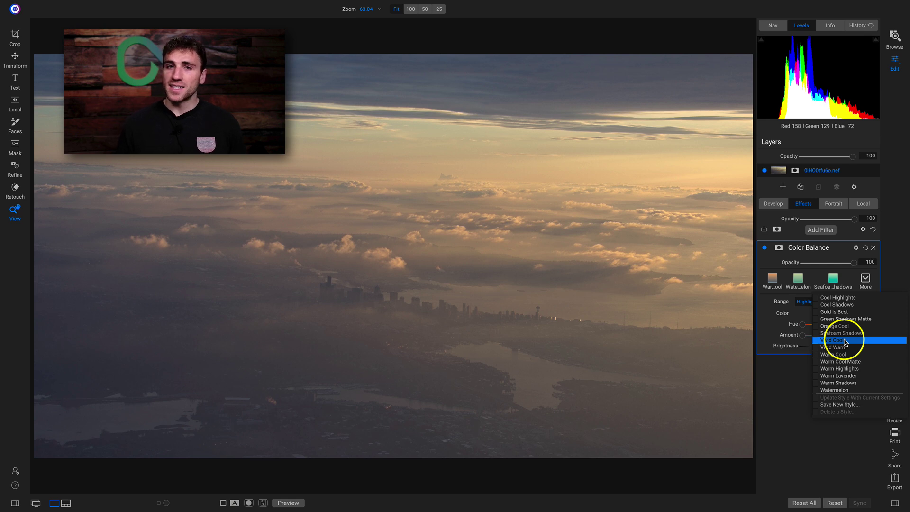
{"action": "left_click", "coordinate": [846, 341]}
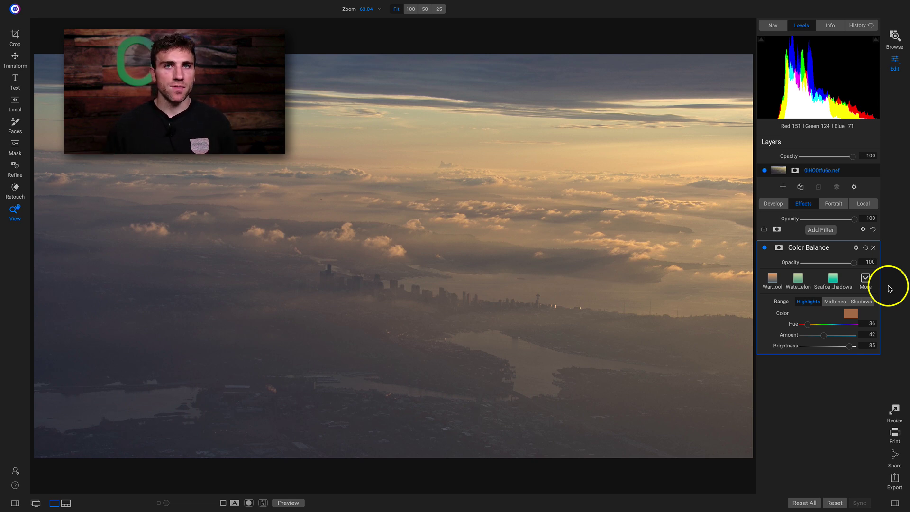
- Set the Color Balance filter's blending mode to Soft Light and compare the photo with its original
{"action": "left_click", "coordinate": [856, 248]}
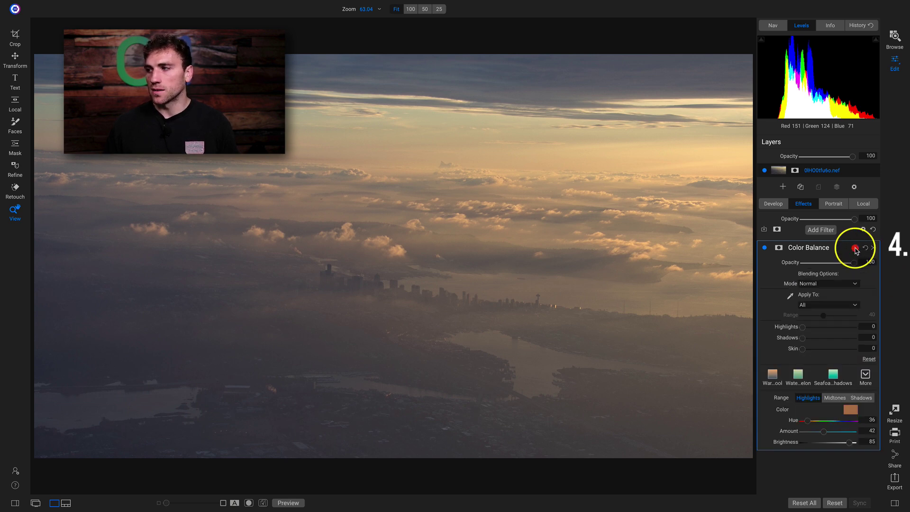
{"action": "left_click", "coordinate": [822, 284]}
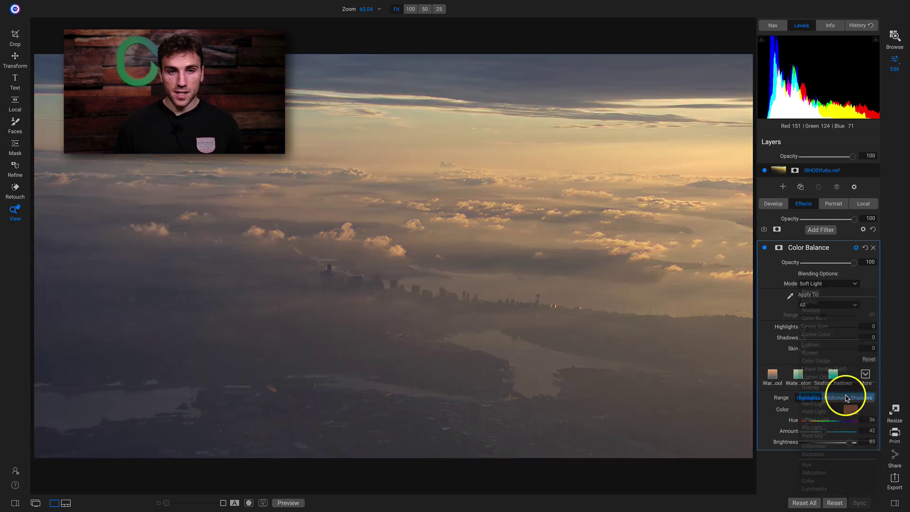
{"action": "left_click", "coordinate": [846, 396]}
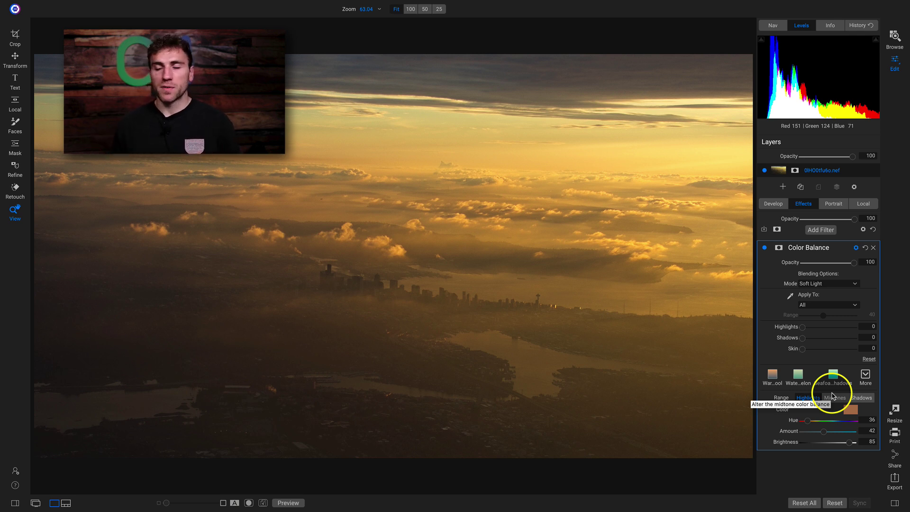
{"action": "key", "text": "backslash"}
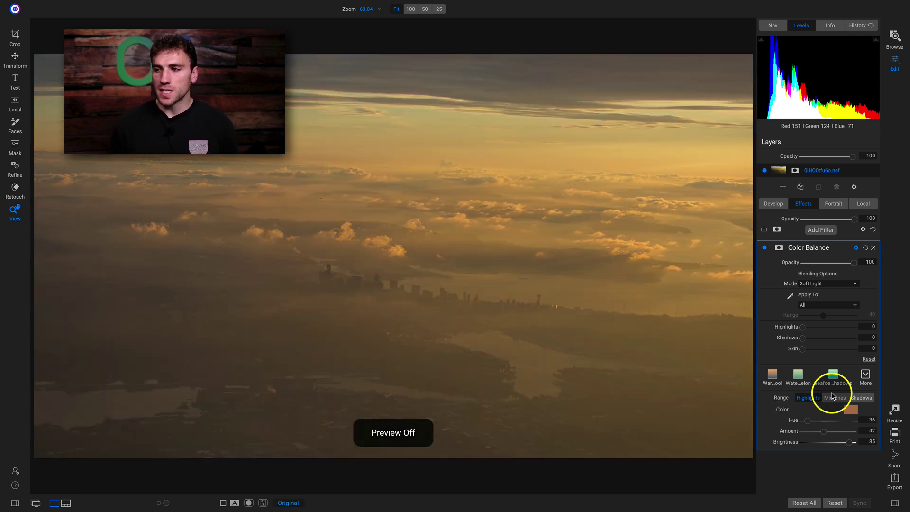
{"action": "key", "text": "backslash"}
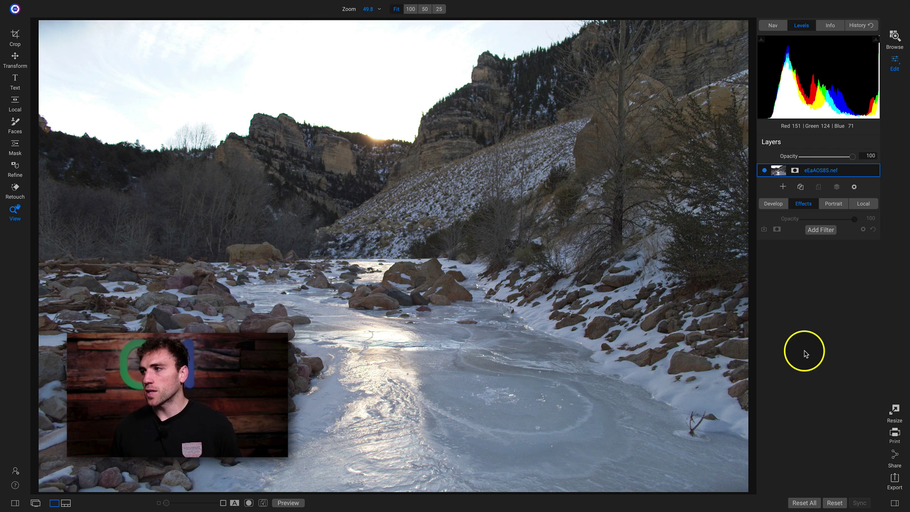
- Try lowering the frozen river photo's overall exposure to -3, and reset all settings
{"action": "left_click", "coordinate": [771, 211]}
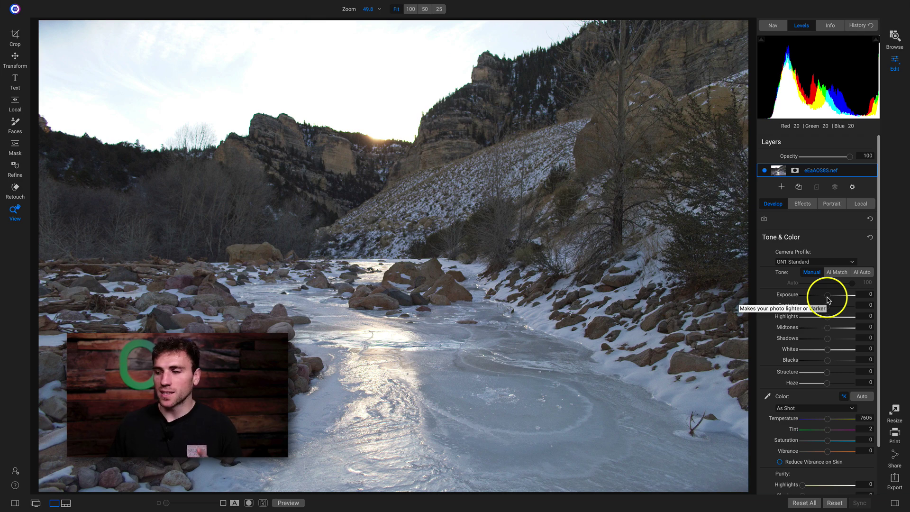
{"action": "left_click_drag", "start_coordinate": [828, 298], "coordinate": [813, 303]}
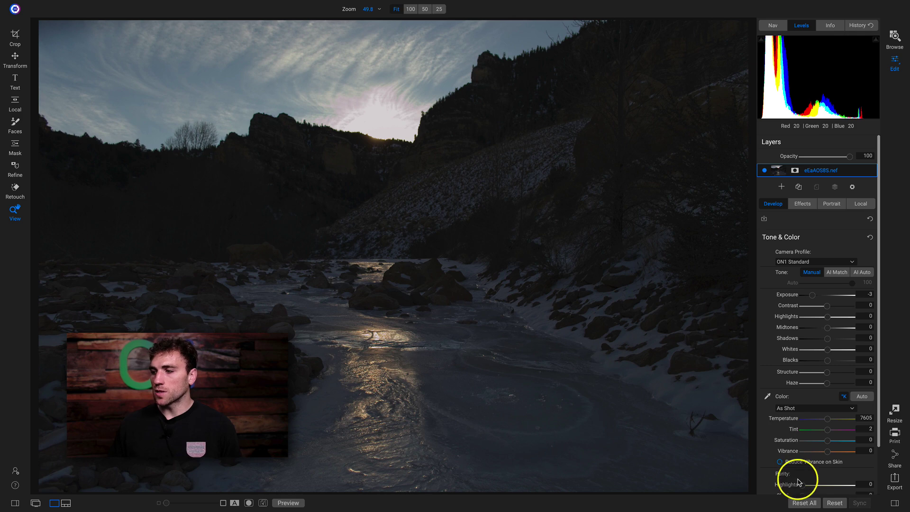
{"action": "left_click", "coordinate": [807, 503]}
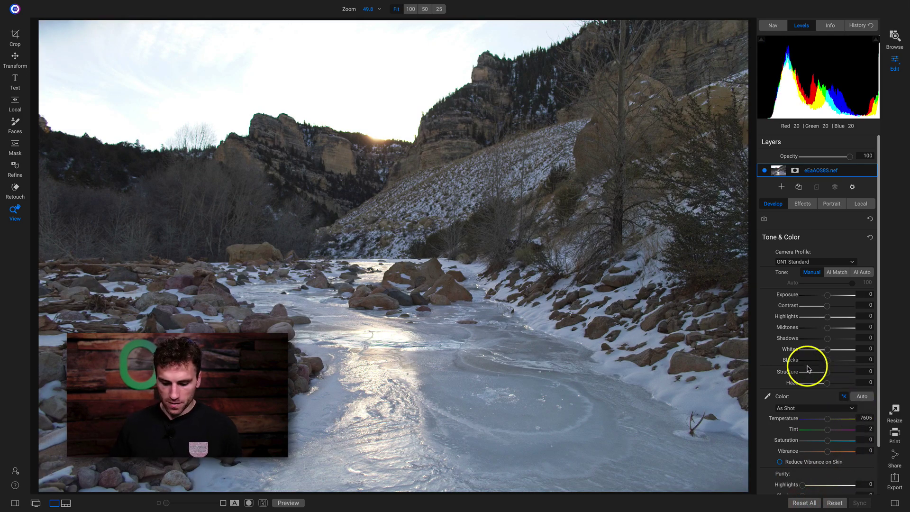
{"action": "key", "text": "backslash"}
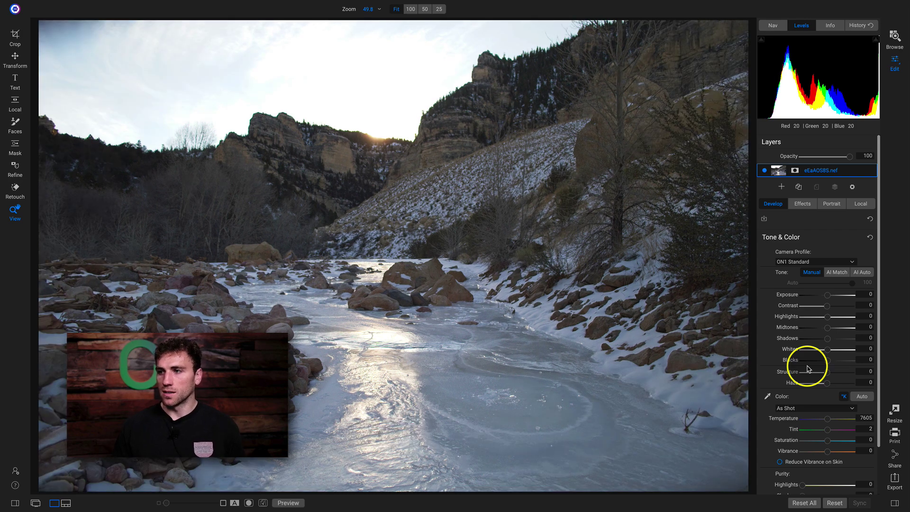
{"action": "key", "text": "backslash"}
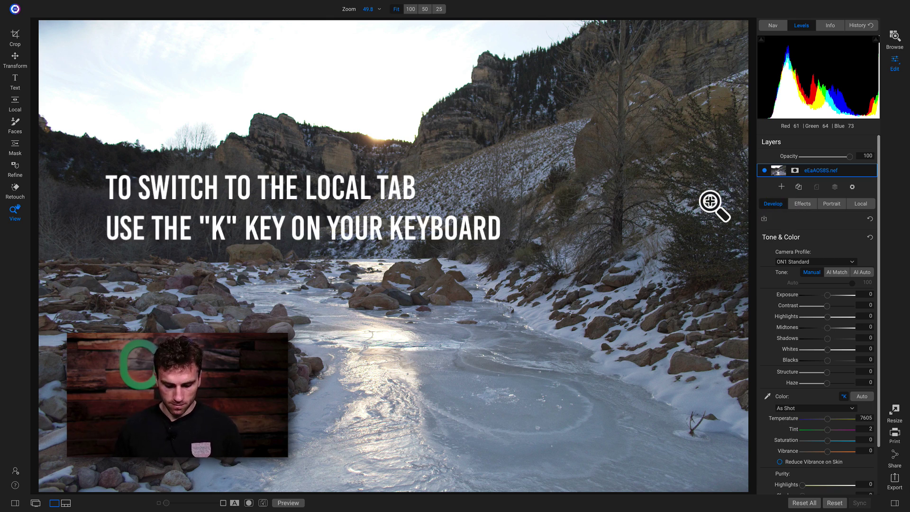
- Create a local adjustment with an adjustable gradient using the Linear Bottom preset, placed where the sun meets the ridge
{"action": "key", "text": "k"}
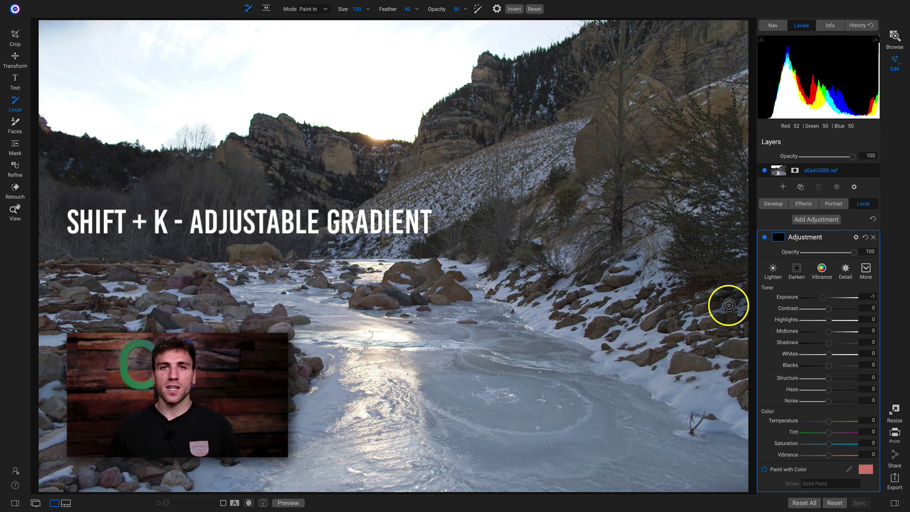
{"action": "key", "text": "shift+k"}
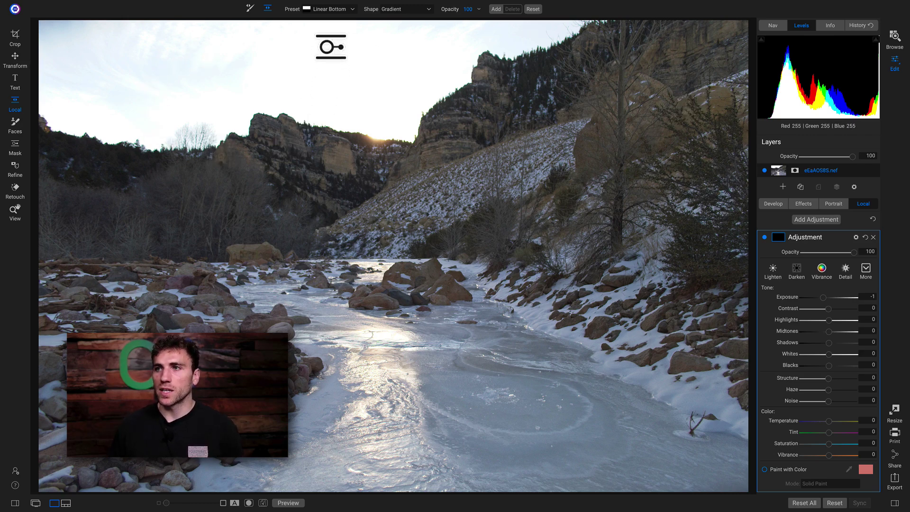
{"action": "left_click", "coordinate": [327, 11]}
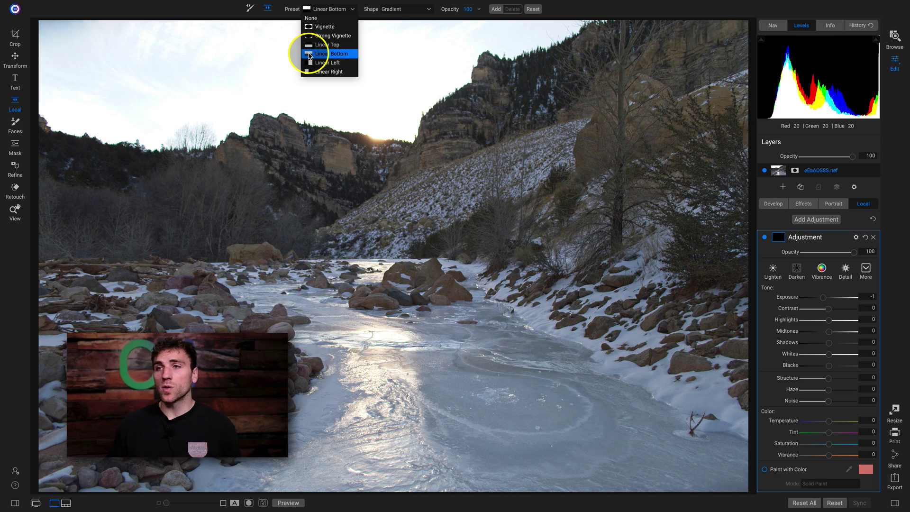
{"action": "left_click", "coordinate": [333, 56]}
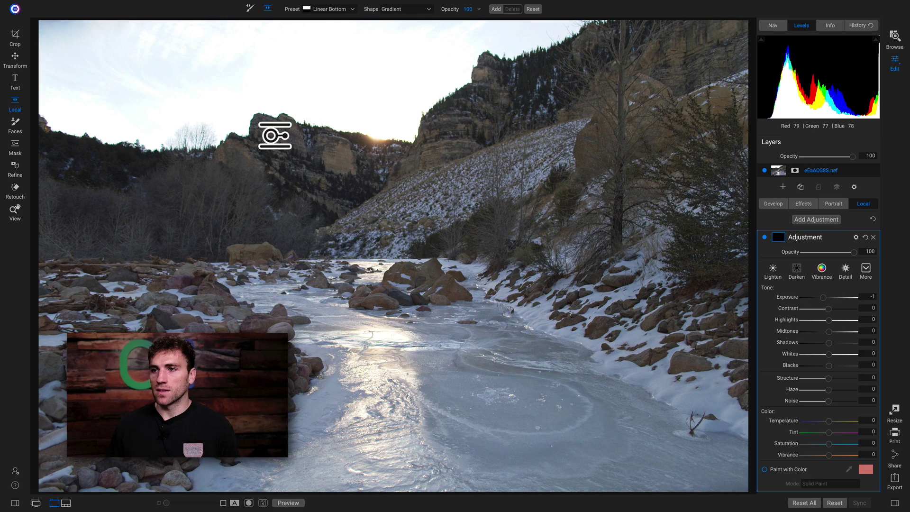
{"action": "left_click", "coordinate": [379, 140]}
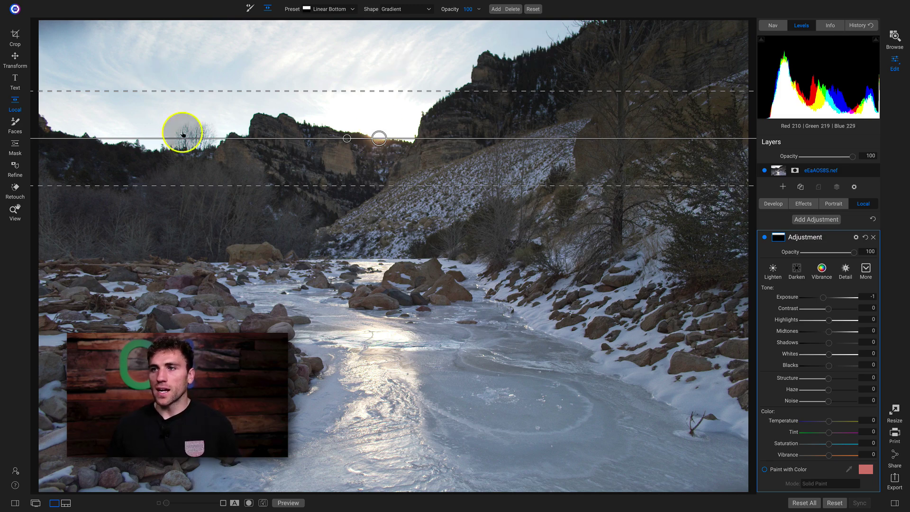
- Widen the gradient's feathered transition and move its center slightly below the ridge line
{"action": "left_click", "coordinate": [368, 135]}
{"action": "left_click_drag", "start_coordinate": [367, 135], "coordinate": [386, 135]}
{"action": "left_click_drag", "start_coordinate": [384, 186], "coordinate": [386, 221]}
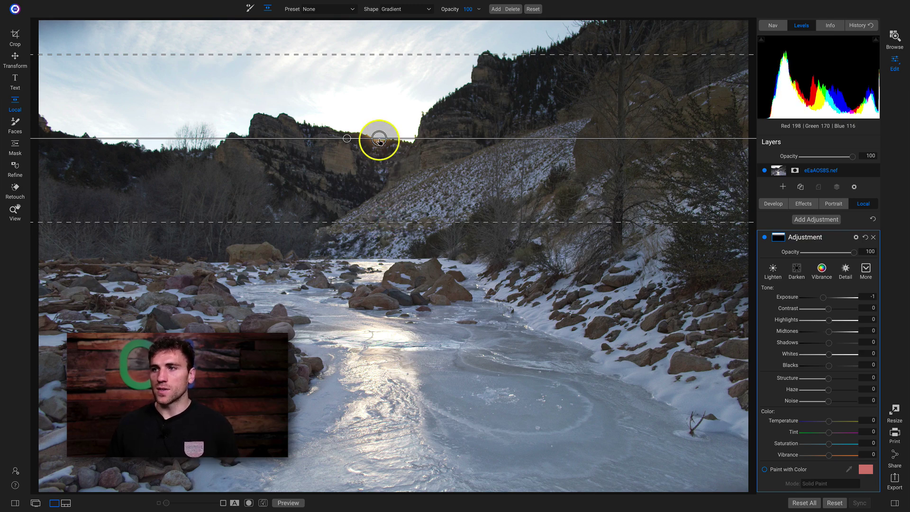
{"action": "left_click_drag", "start_coordinate": [379, 141], "coordinate": [378, 159]}
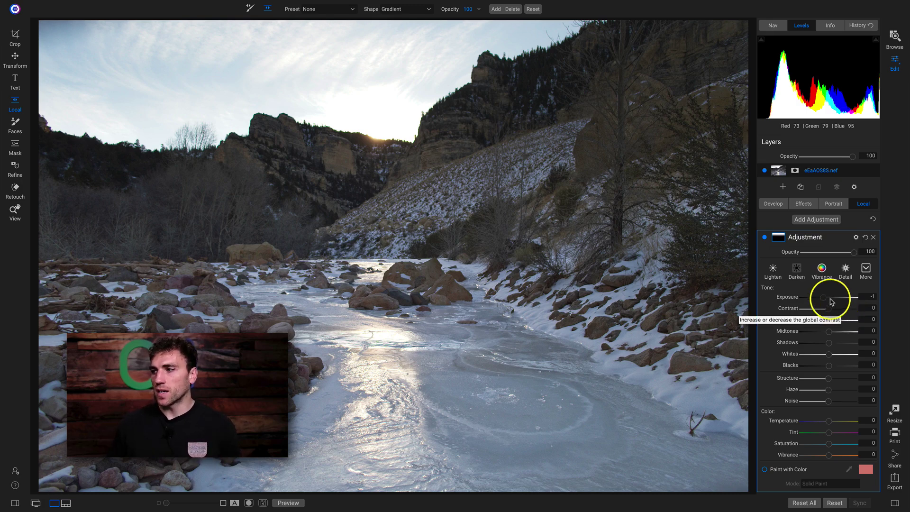
- Lower the gradient adjustment's exposure to -1.6 and compare the darkened sky with the original
{"action": "left_click_drag", "start_coordinate": [822, 299], "coordinate": [805, 302]}
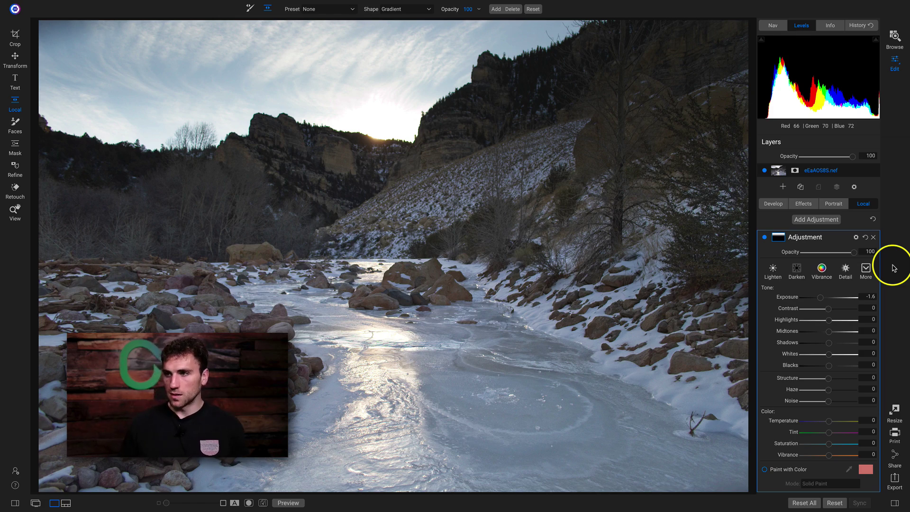
{"action": "key", "text": "ctrl+p"}
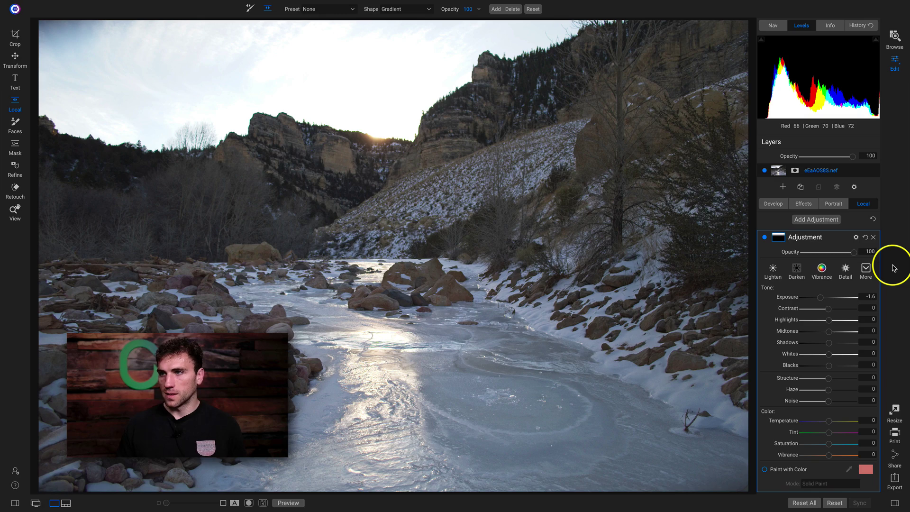
{"action": "key", "text": "ctrl+p"}
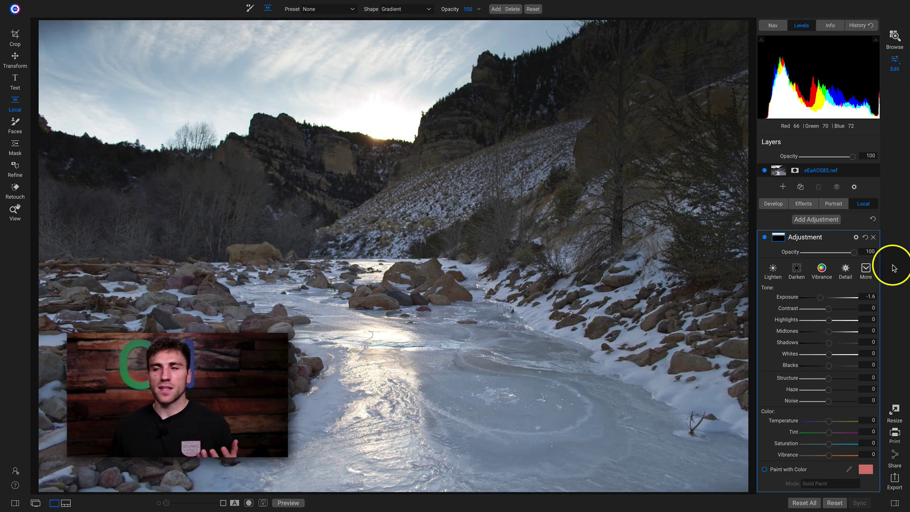
{"action": "left_click_drag", "start_coordinate": [473, 91], "coordinate": [450, 120]}
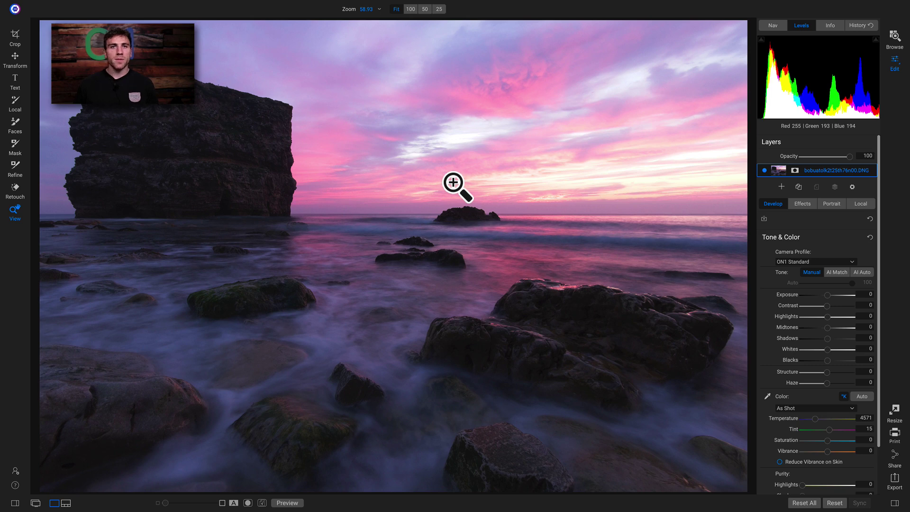
- Correct the seascape's white balance by sampling a neutral spot among the foreground rocks, and compare with the original
{"action": "key", "text": "backslash"}
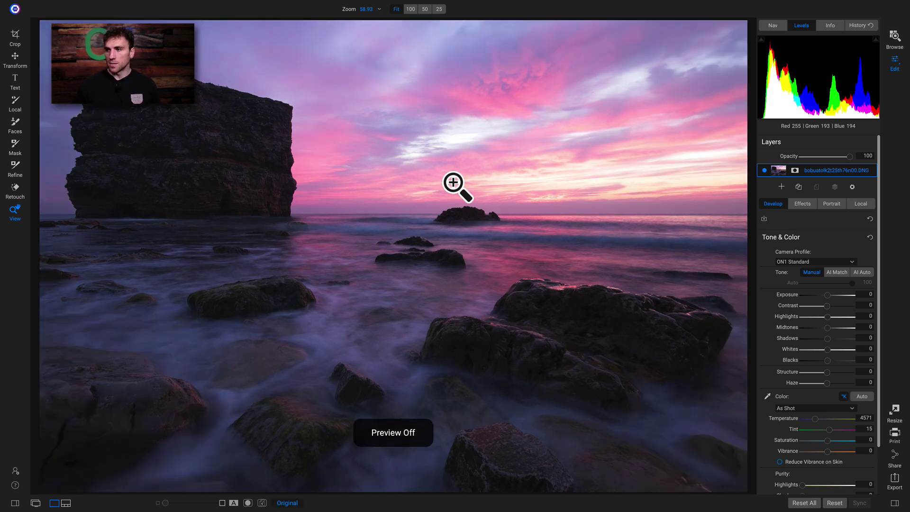
{"action": "key", "text": "backslash"}
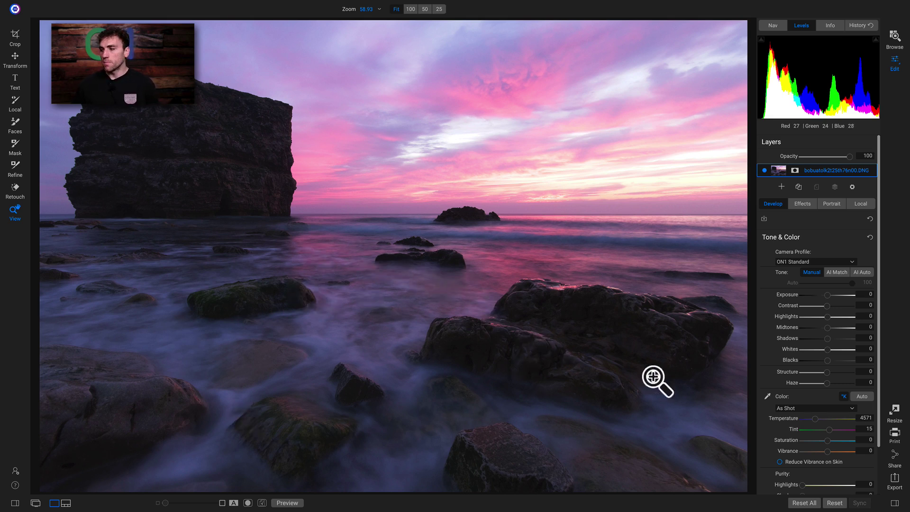
{"action": "left_click", "coordinate": [768, 397]}
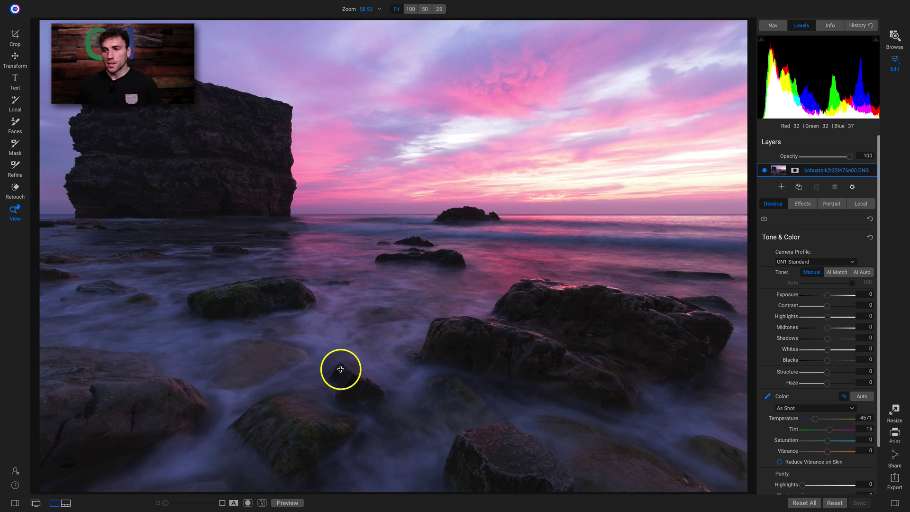
{"action": "left_click", "coordinate": [229, 399]}
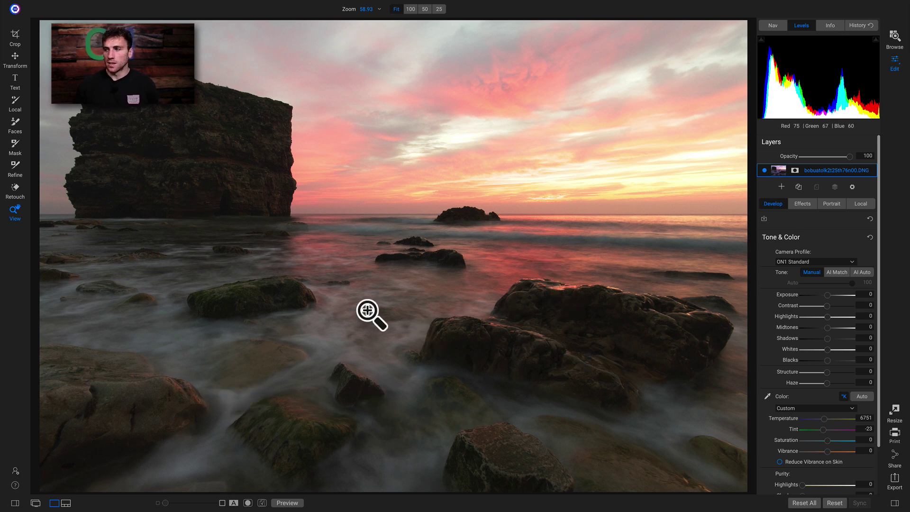
{"action": "key", "text": "backslash"}
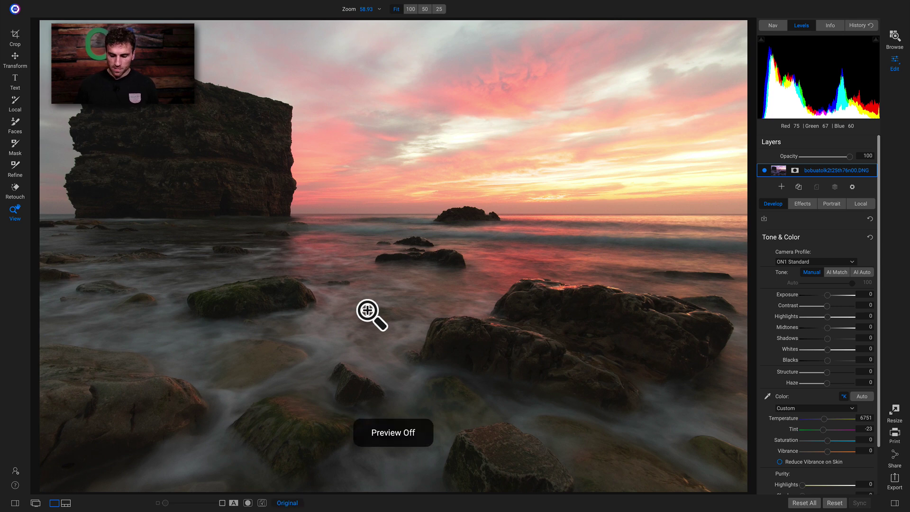
{"action": "key", "text": "backslash"}
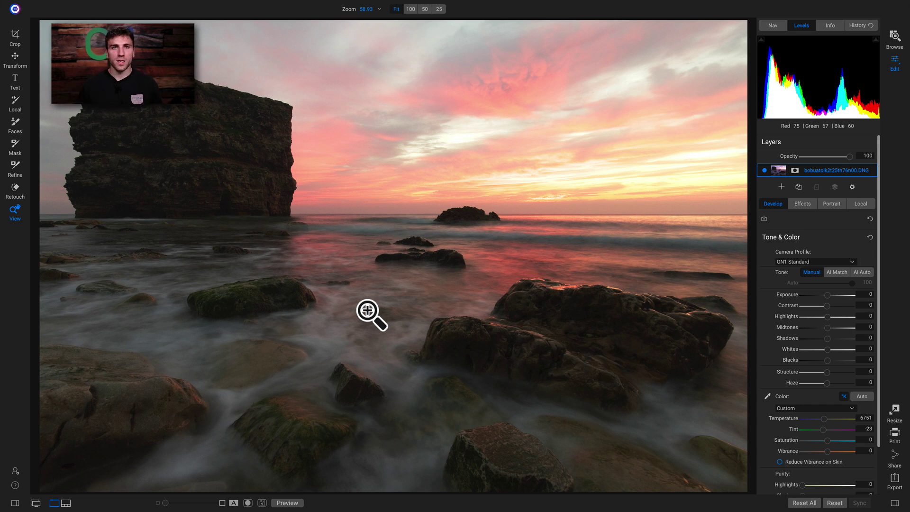
- Change the seascape's camera profile to Camera Landscape
{"action": "mouse_move", "coordinate": [835, 242]}
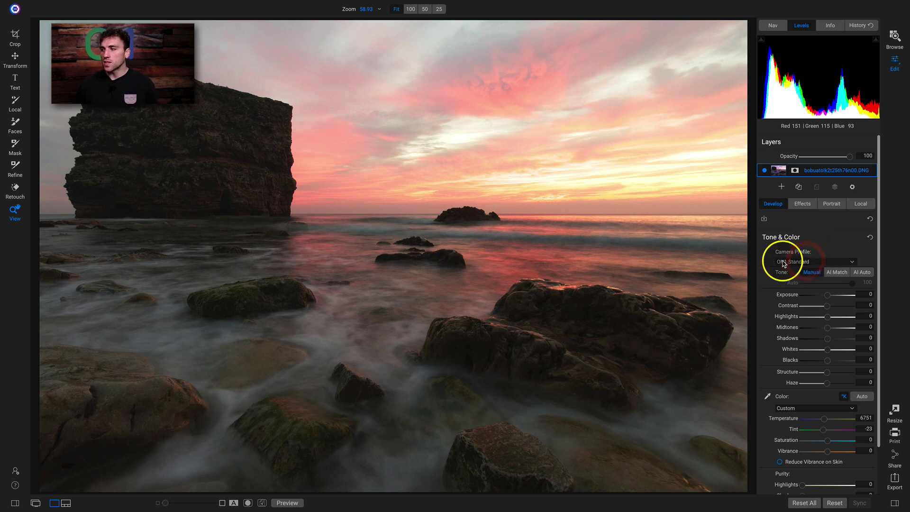
{"action": "left_click", "coordinate": [807, 262]}
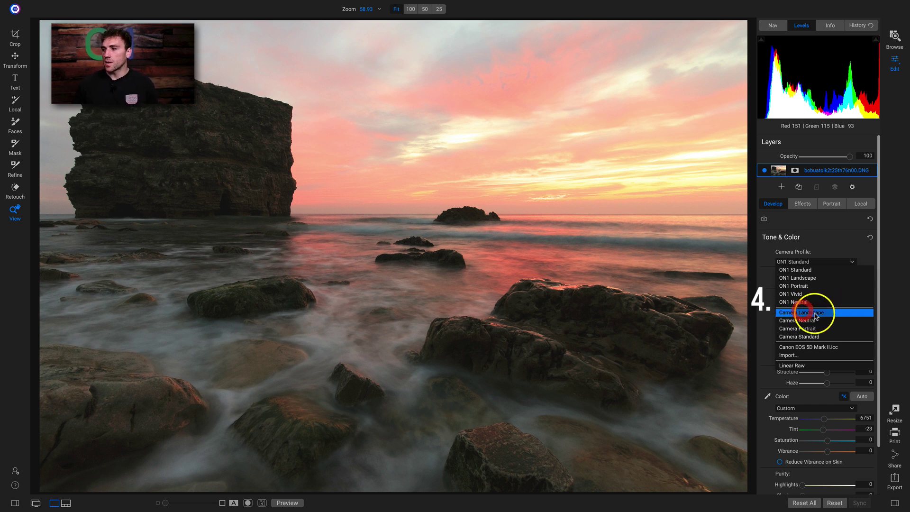
{"action": "left_click", "coordinate": [803, 312]}
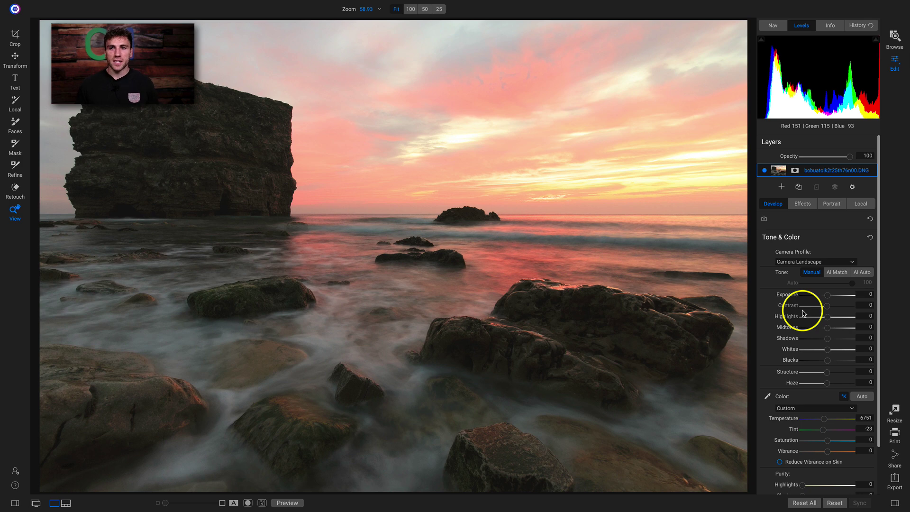
- Lower the seascape's blacks to -20 using the clipping overlay as a guide, and compare the photo with the original
{"action": "key", "text": "ctrl+p"}
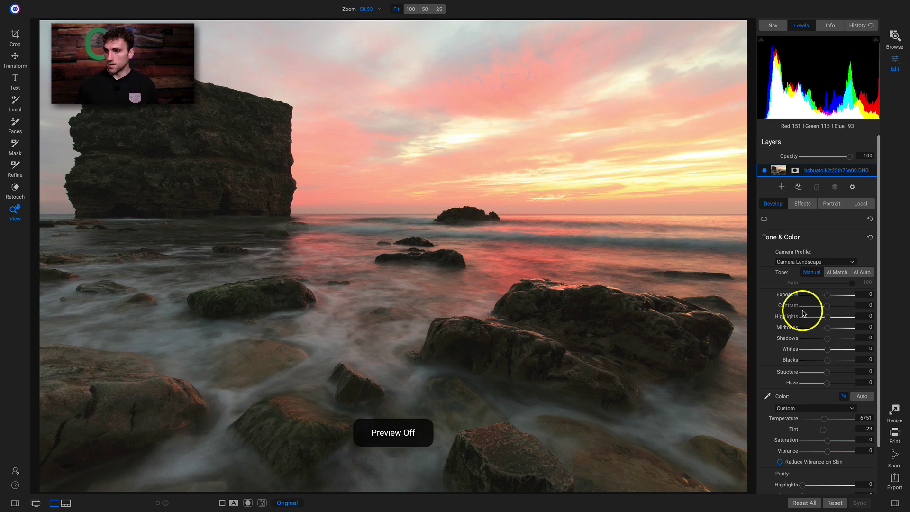
{"action": "key", "text": "ctrl+p"}
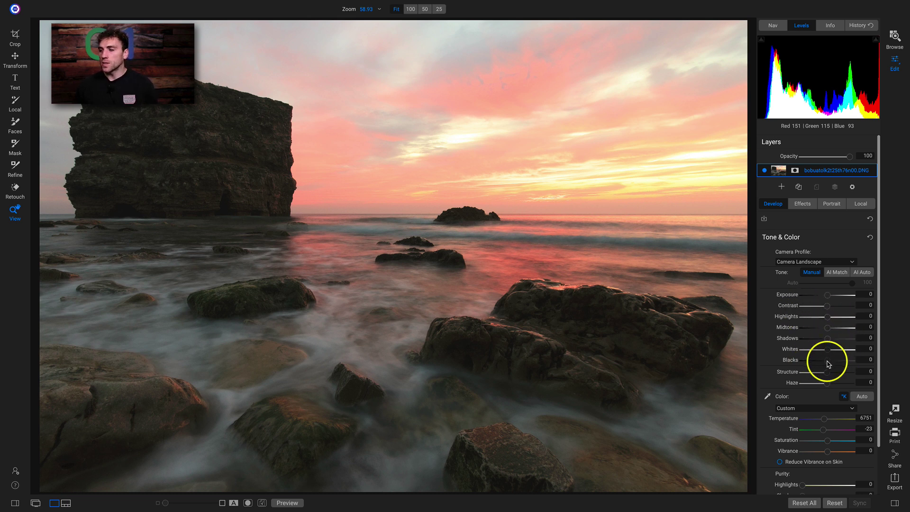
{"action": "key", "text": "j"}
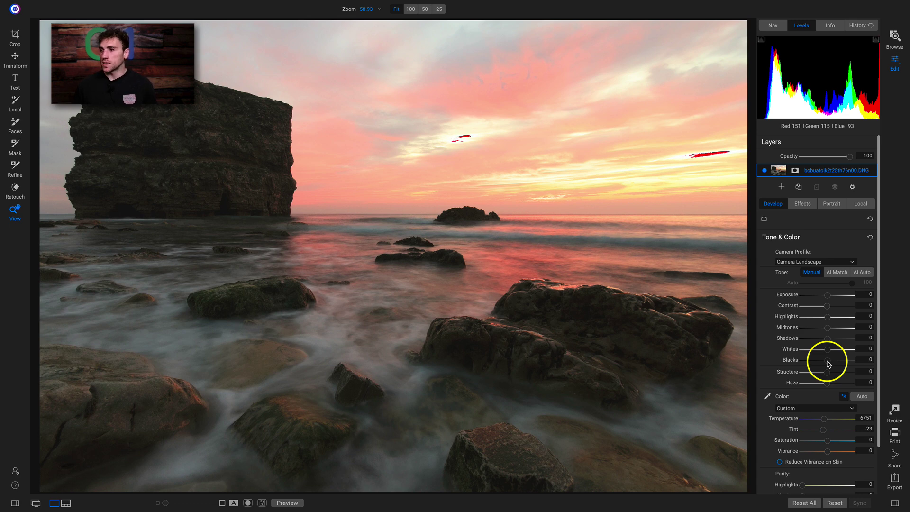
{"action": "left_click_drag", "start_coordinate": [828, 364], "coordinate": [821, 364]}
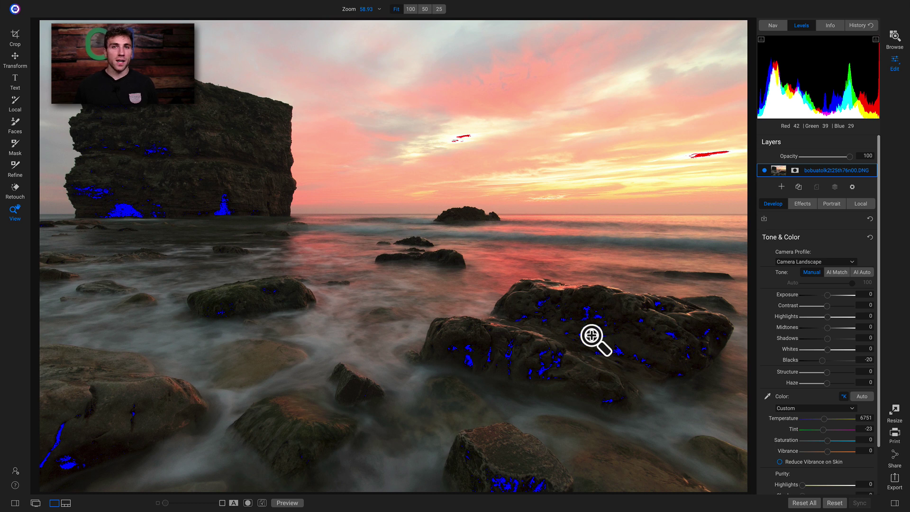
{"action": "key", "text": "j"}
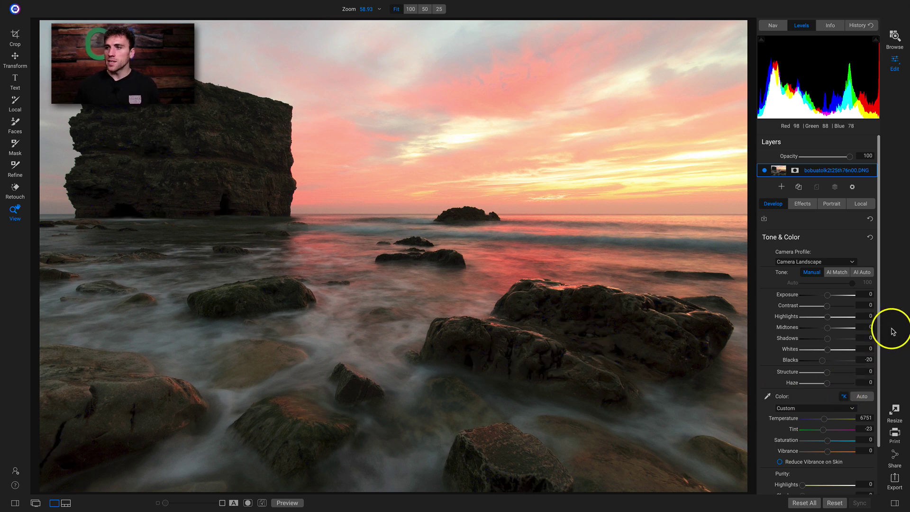
{"action": "key", "text": "backslash"}
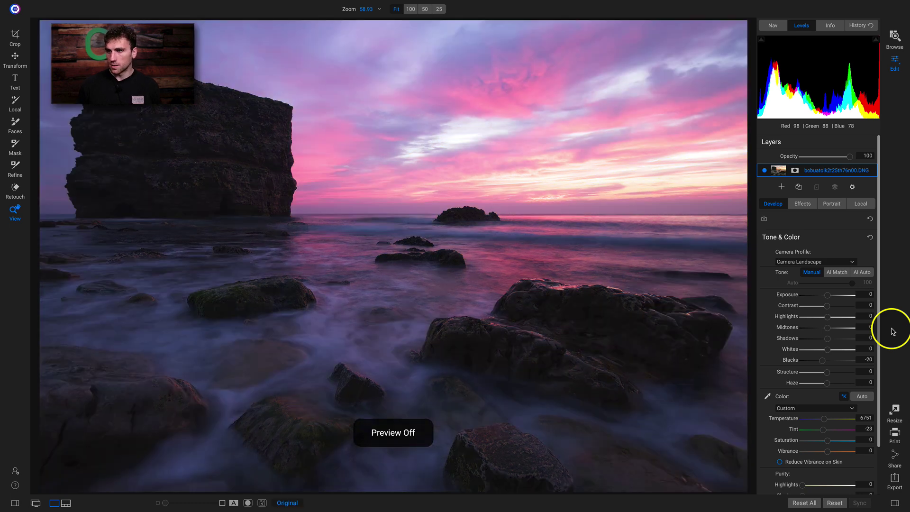
{"action": "key", "text": "backslash"}
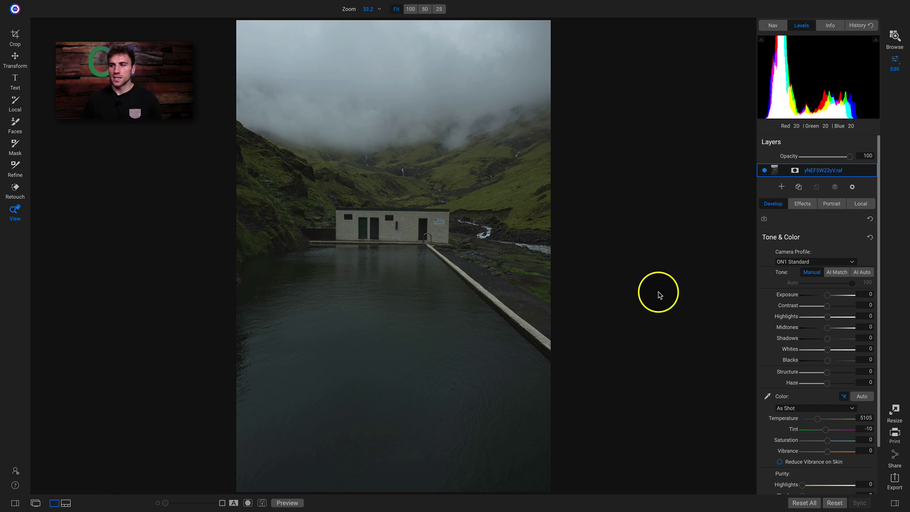
- Apply AI Match tone to the mountain pool photo with the auto amount at 100, and compare with the original
{"action": "left_click", "coordinate": [835, 275]}
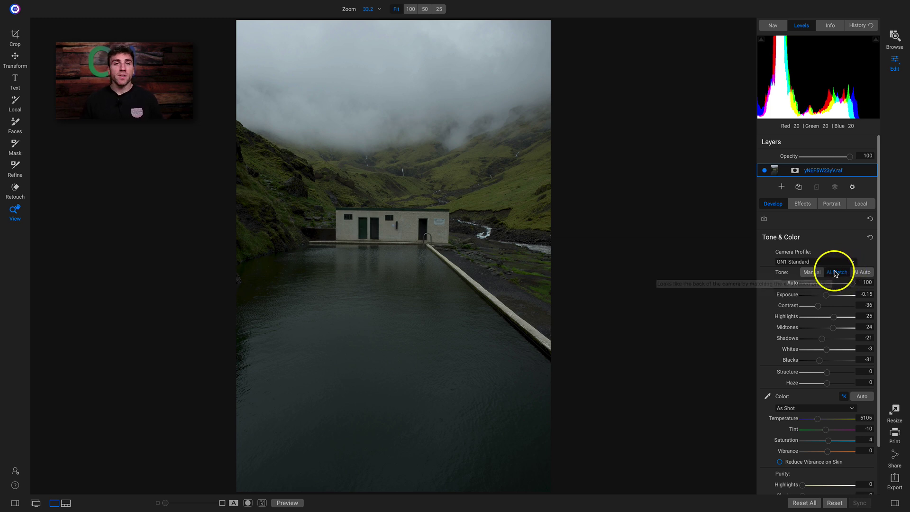
{"action": "key", "text": "backslash"}
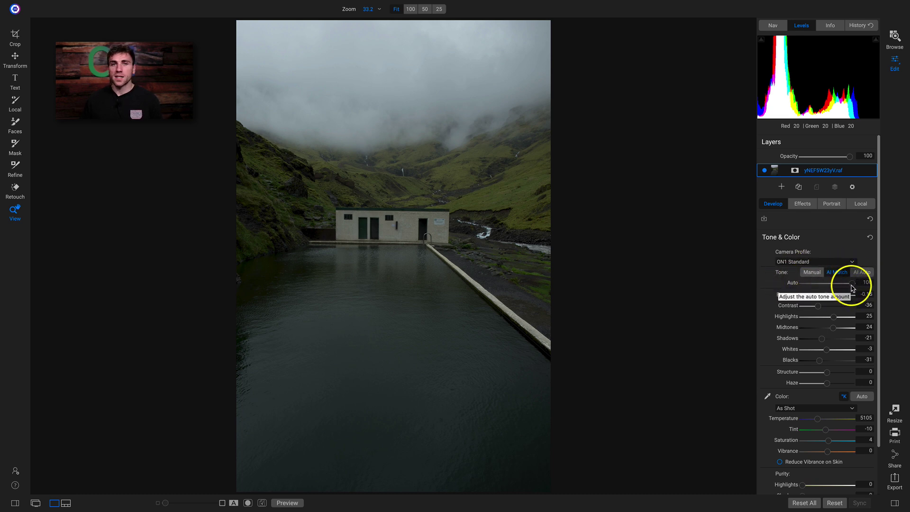
{"action": "mouse_move", "coordinate": [852, 288]}
{"action": "left_mouse_down"}
{"action": "mouse_move", "coordinate": [788, 290]}
{"action": "mouse_move", "coordinate": [861, 292]}
{"action": "mouse_move", "coordinate": [782, 290]}
{"action": "mouse_move", "coordinate": [862, 284]}
{"action": "left_mouse_up"}
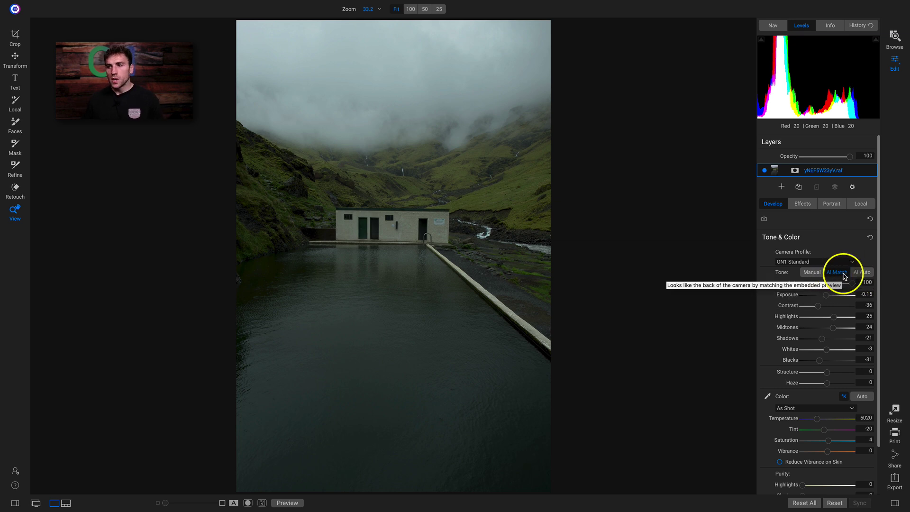
{"action": "key", "text": "backslash"}
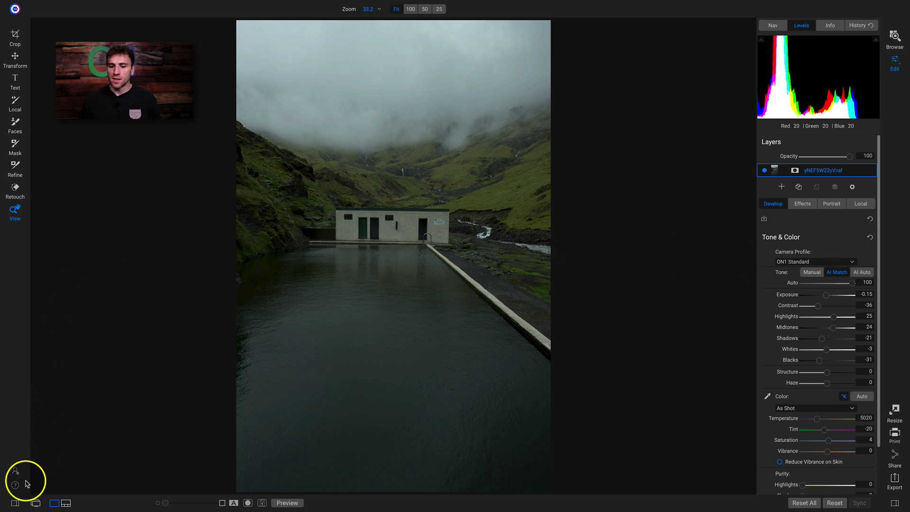
- Apply the VL7 preset from the Vivid Landscape category to the mountain pool photo and compare with the original
{"action": "left_click", "coordinate": [15, 503]}
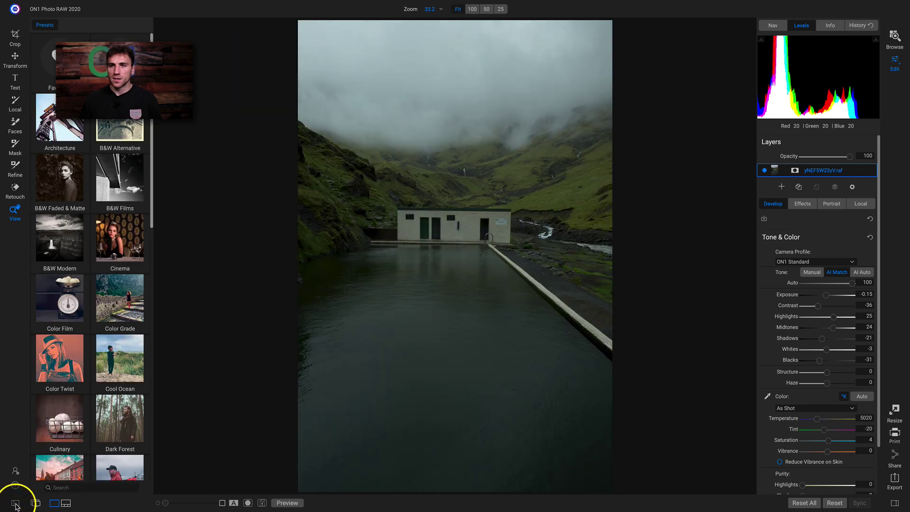
{"action": "scroll", "coordinate": [114, 161], "scroll_direction": "down", "scroll_amount": 5}
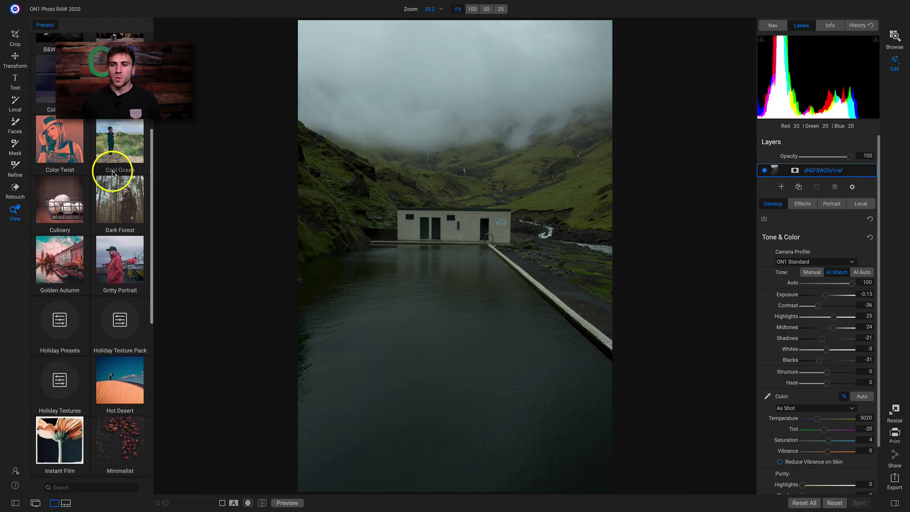
{"action": "scroll", "coordinate": [109, 174], "scroll_direction": "down", "scroll_amount": 3}
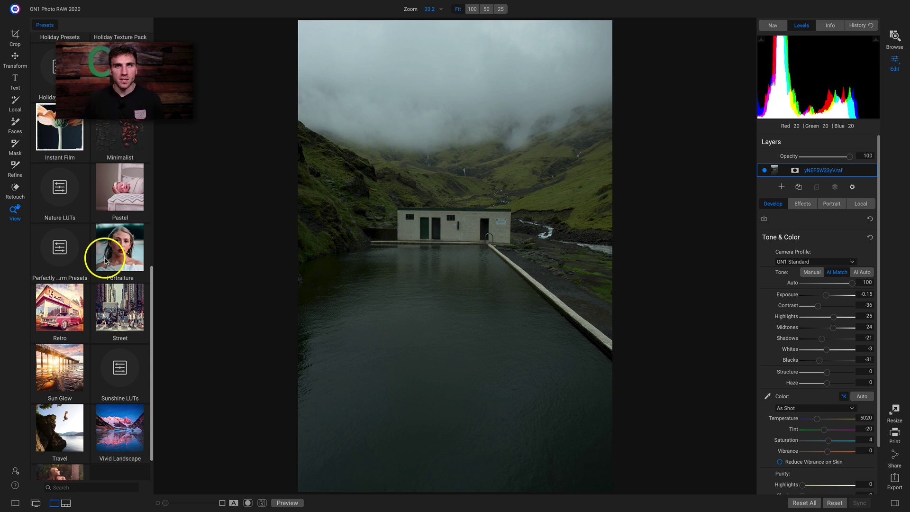
{"action": "scroll", "coordinate": [105, 260], "scroll_direction": "down", "scroll_amount": 2}
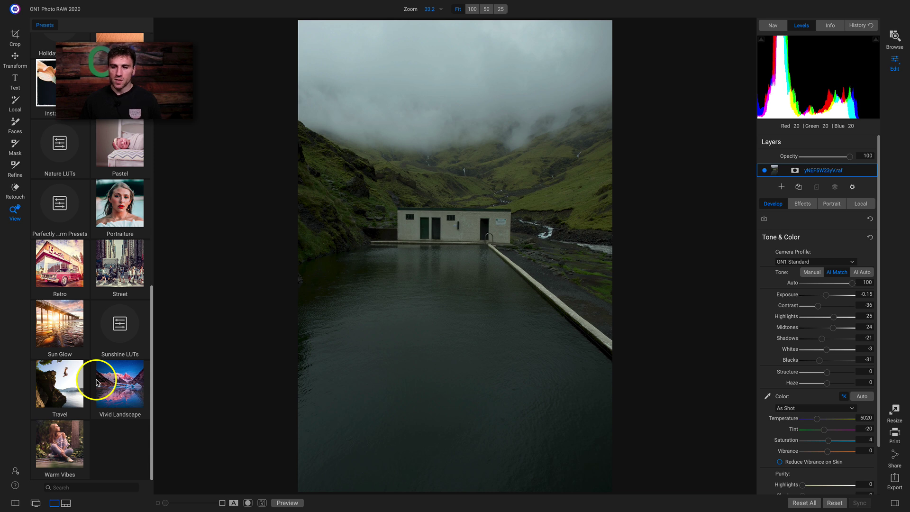
{"action": "left_click", "coordinate": [126, 387]}
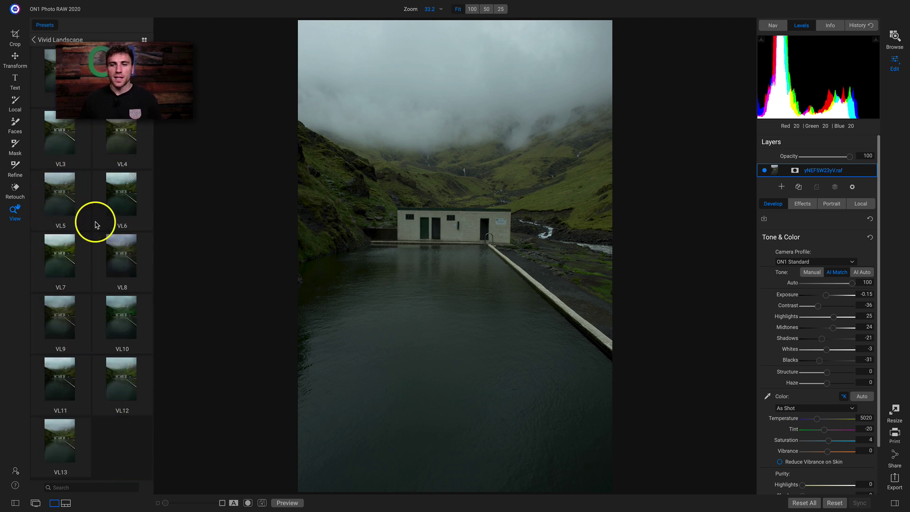
{"action": "left_click", "coordinate": [56, 260]}
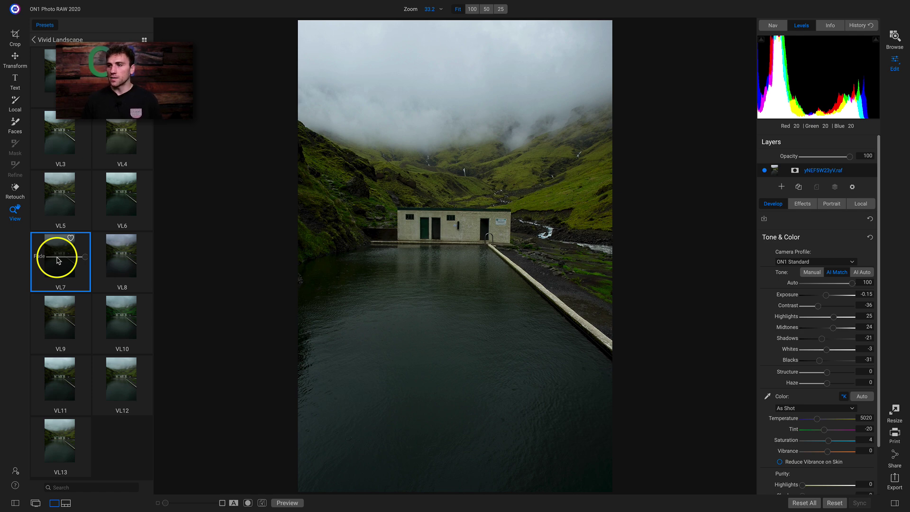
{"action": "key", "text": "backslash"}
{"action": "key", "text": "backslash"}
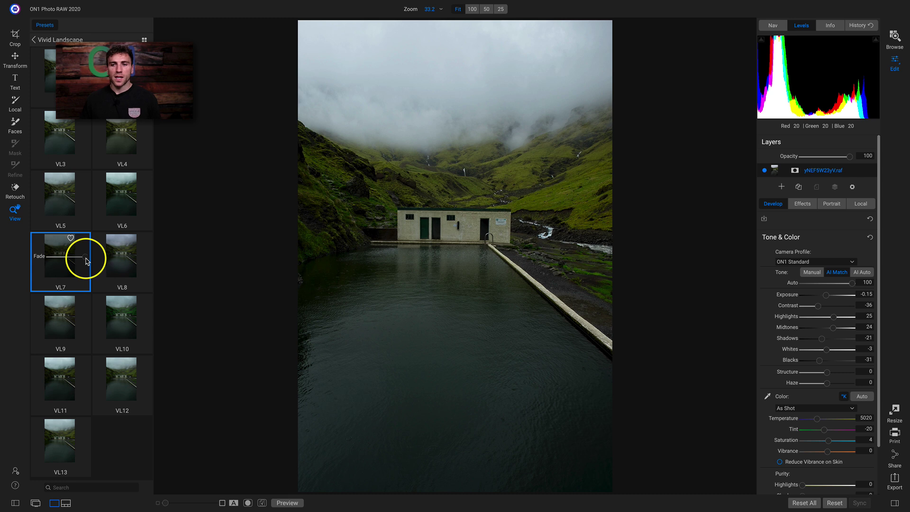
- Fade the VL7 preset slightly and compare the softened look with the original pool photo
{"action": "mouse_move", "coordinate": [83, 259]}
{"action": "left_mouse_down"}
{"action": "mouse_move", "coordinate": [42, 260]}
{"action": "mouse_move", "coordinate": [107, 261]}
{"action": "mouse_move", "coordinate": [65, 258]}
{"action": "mouse_move", "coordinate": [76, 257]}
{"action": "left_mouse_up"}
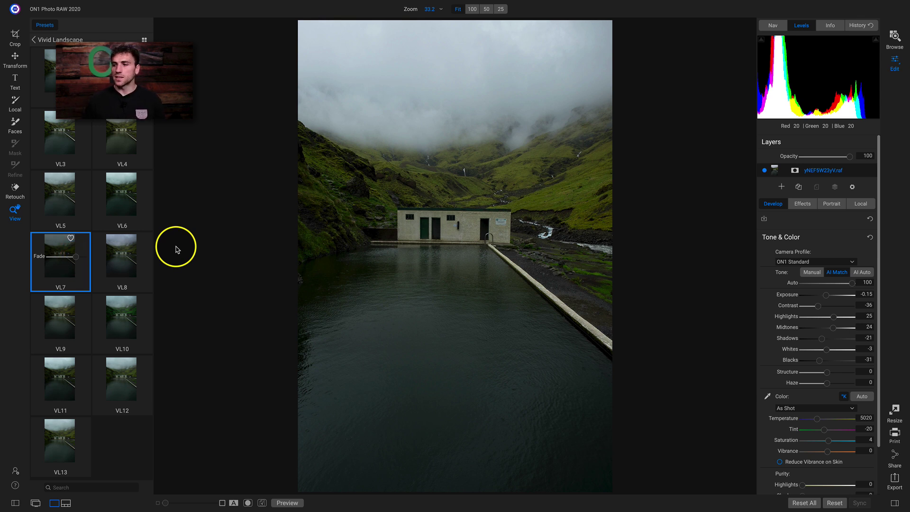
{"action": "key", "text": "backslash"}
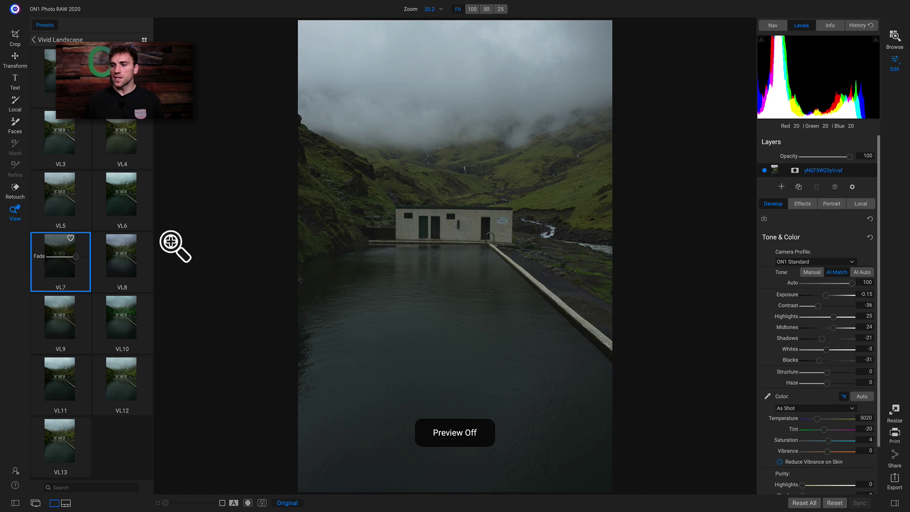
{"action": "key", "text": "backslash"}
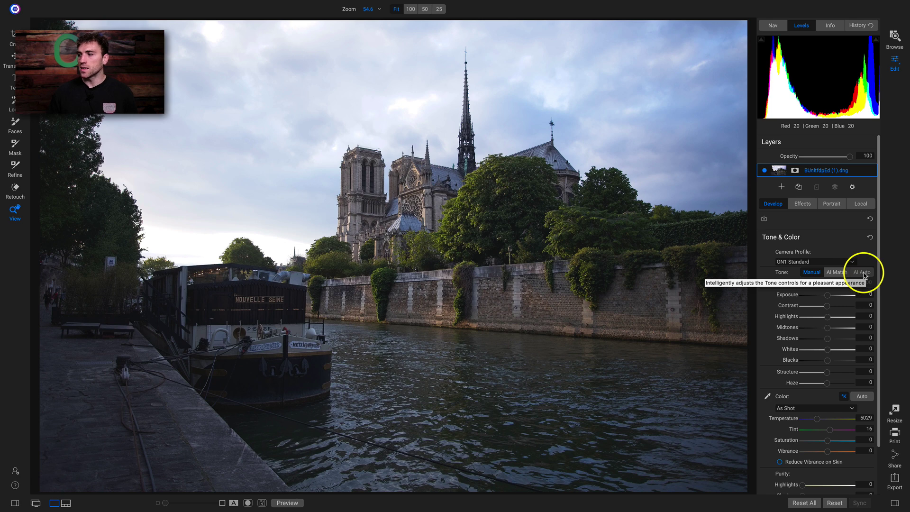
- Apply AI Auto tone to the cathedral river photo and change its camera profile to Camera Landscape
{"action": "left_click", "coordinate": [861, 273]}
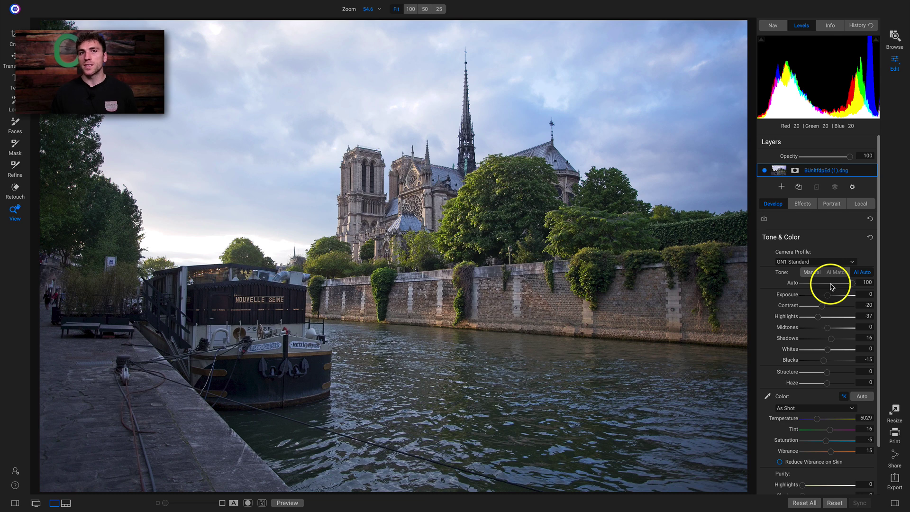
{"action": "left_click", "coordinate": [793, 266]}
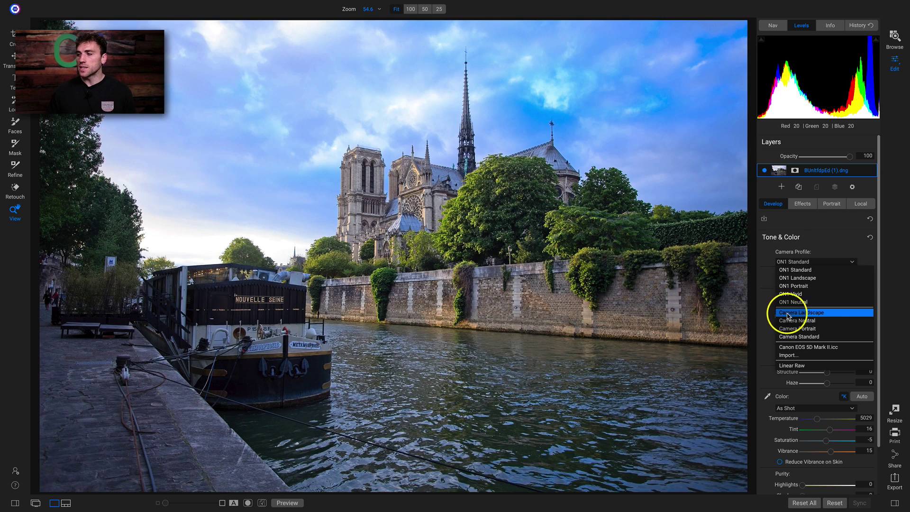
{"action": "left_click", "coordinate": [819, 313]}
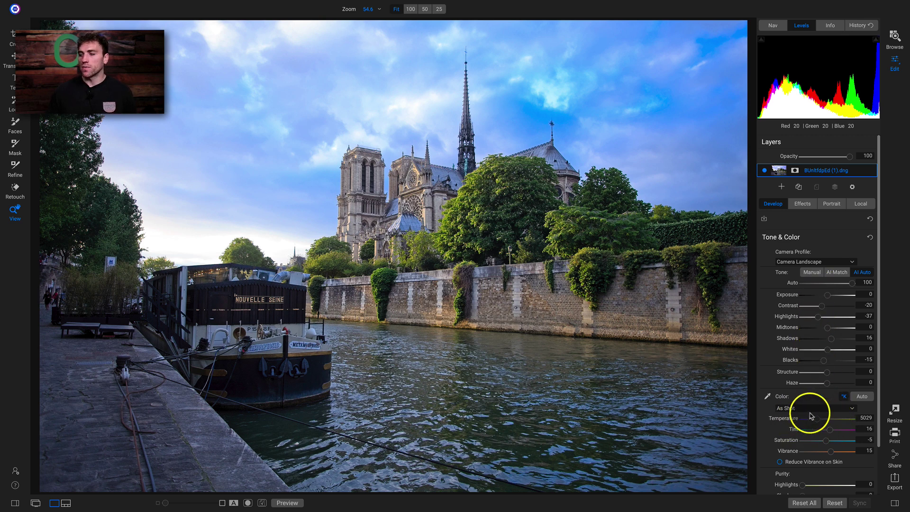
- Warm the cathedral photo to a temperature of 6525, reset its contrast to 0, and compare with the original
{"action": "left_click_drag", "start_coordinate": [820, 423], "coordinate": [823, 423]}
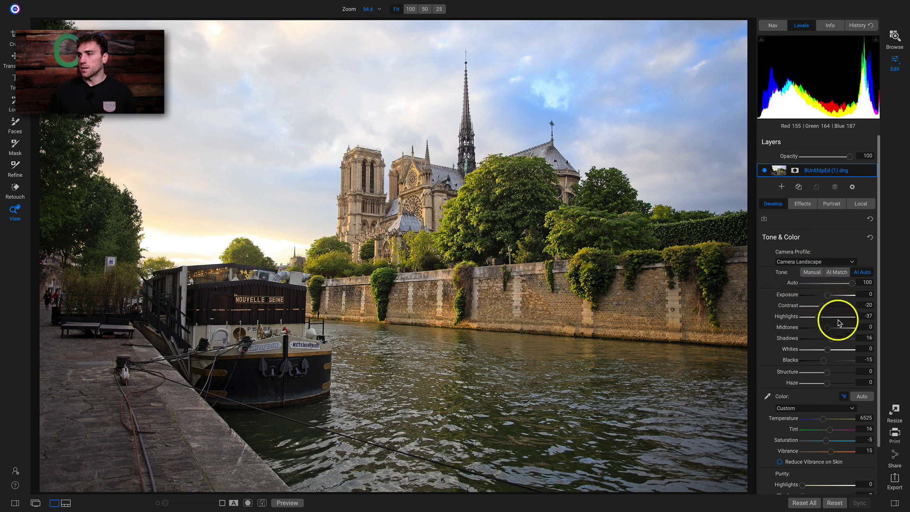
{"action": "double_click", "coordinate": [823, 310]}
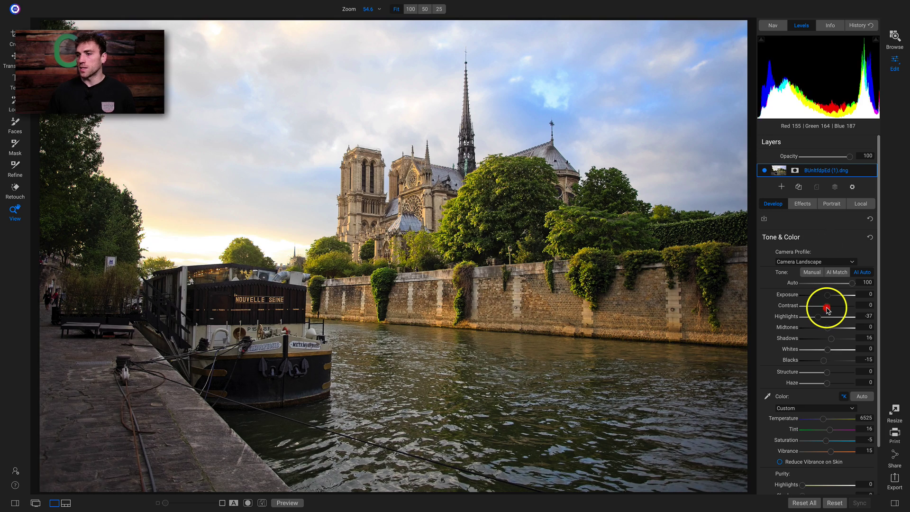
{"action": "left_click", "coordinate": [827, 309]}
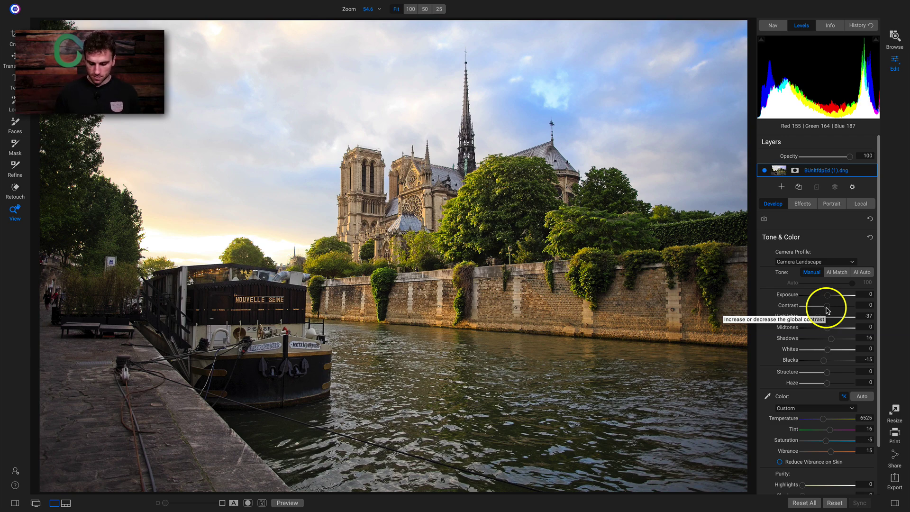
{"action": "key", "text": "backslash"}
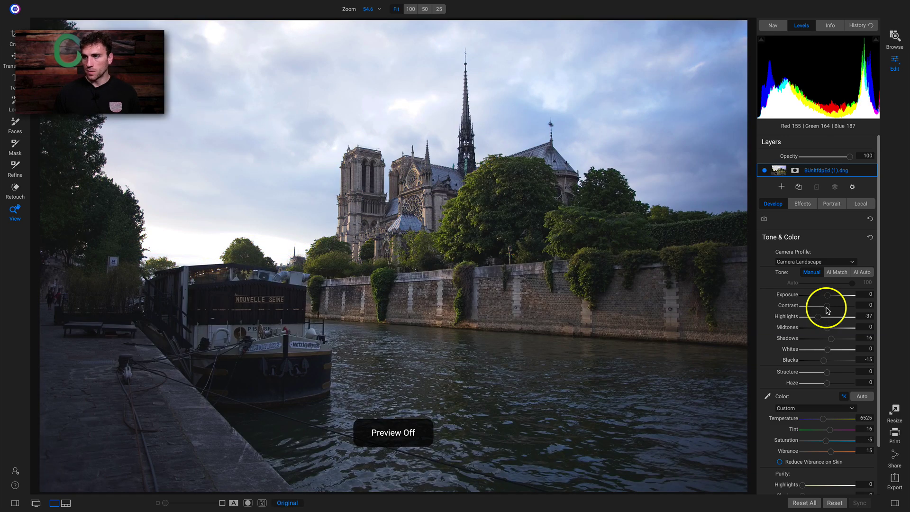
{"action": "key", "text": "backslash"}
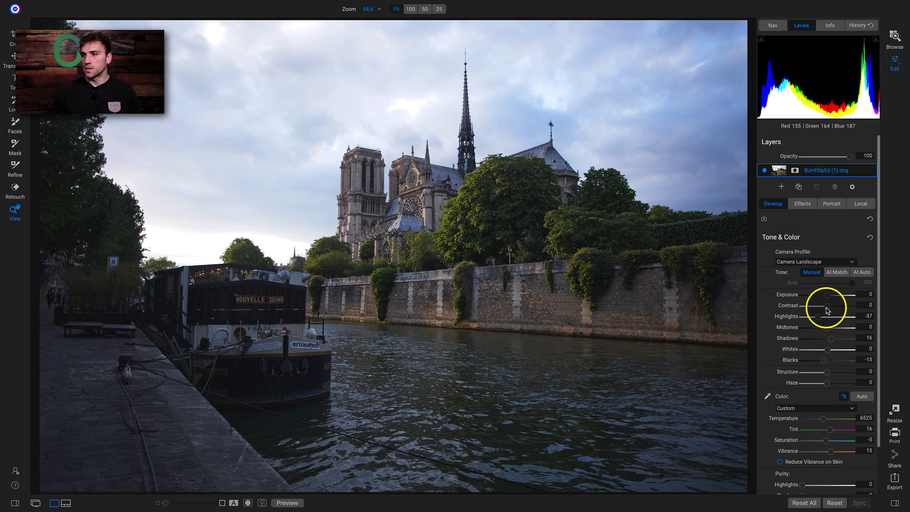